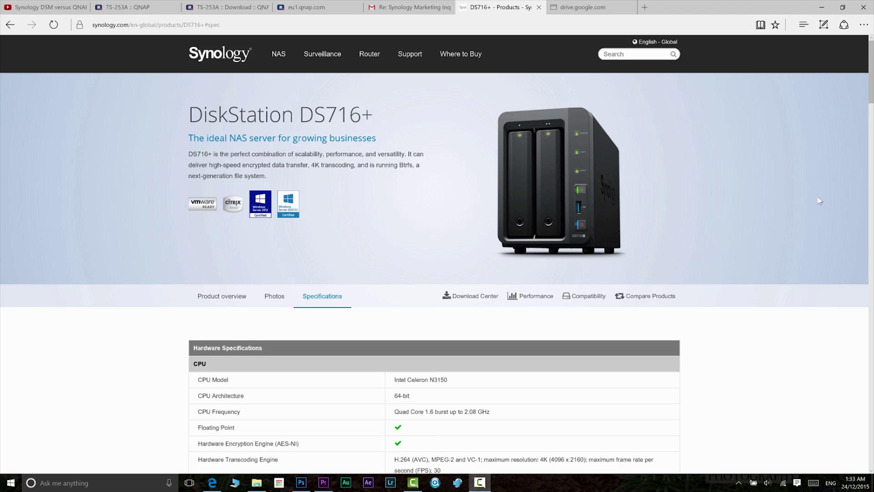
Scroll through the DS716+ Hardware Specifications down to DSM Specifications > Storage Management.
{"action": "scroll", "coordinate": [819, 194], "scroll_direction": "down", "scroll_amount": 1}
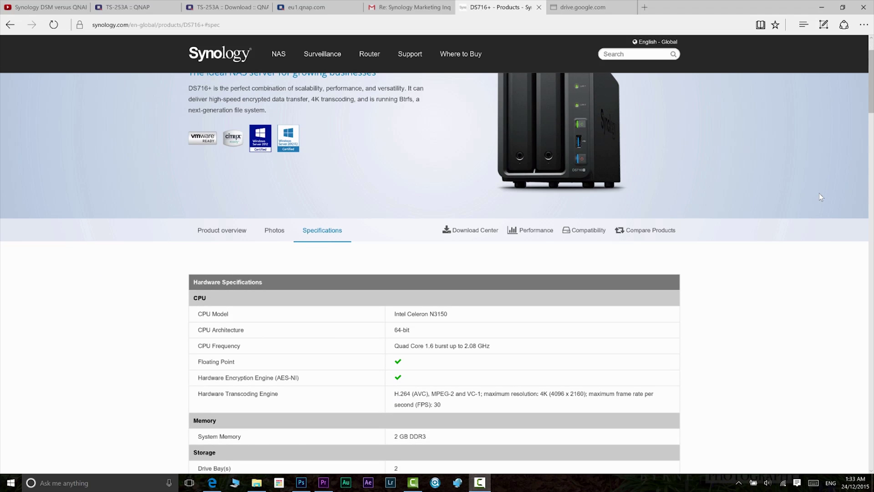
{"action": "scroll", "coordinate": [819, 197], "scroll_direction": "down", "scroll_amount": 2}
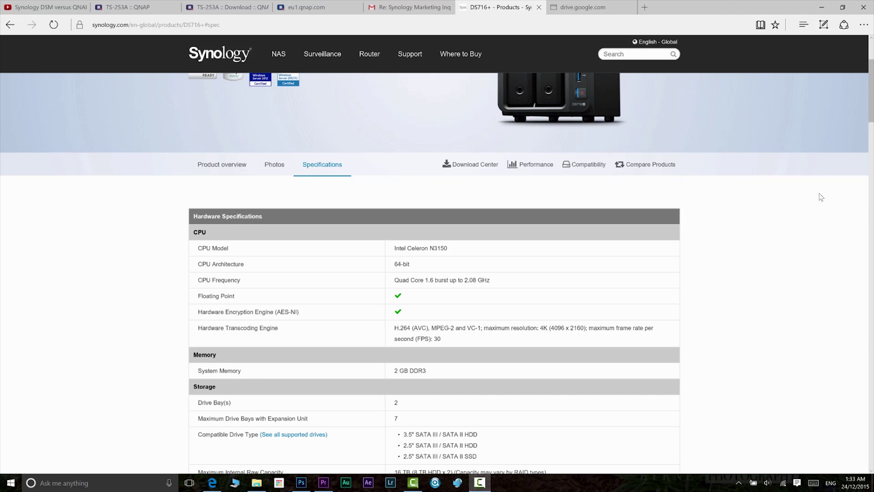
{"action": "scroll", "coordinate": [819, 193], "scroll_direction": "down", "scroll_amount": 2}
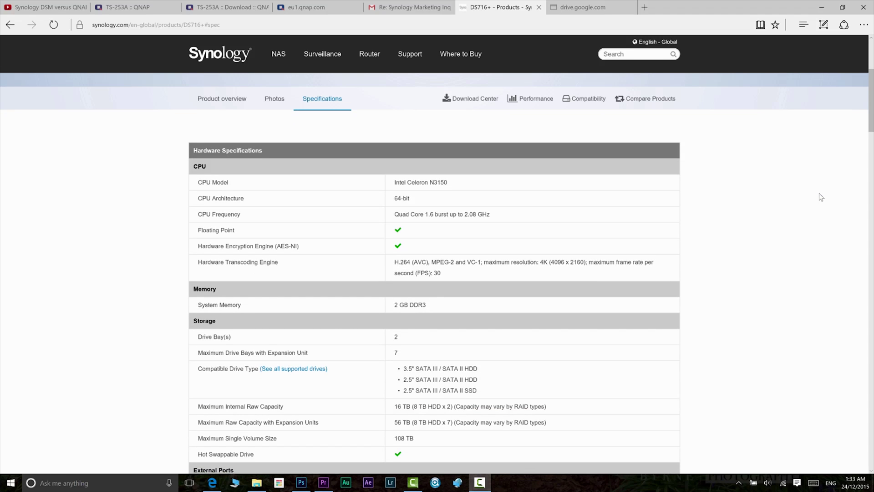
{"action": "scroll", "coordinate": [819, 196], "scroll_direction": "down", "scroll_amount": 2}
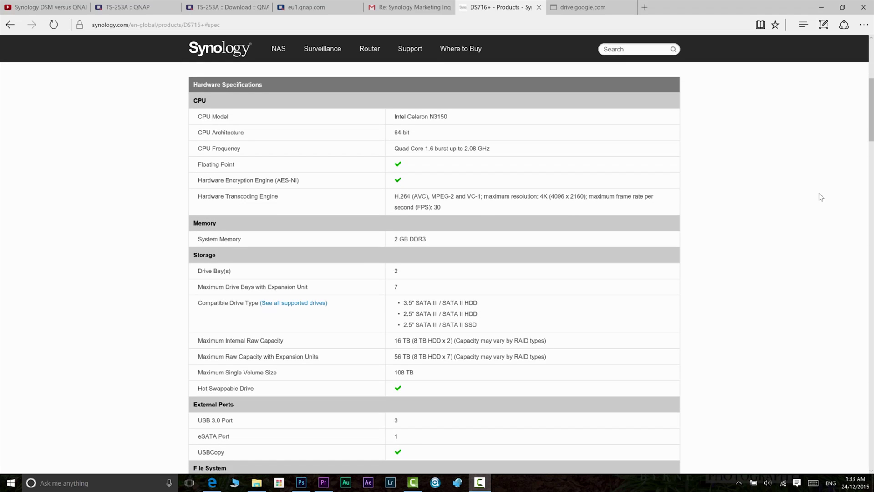
{"action": "scroll", "coordinate": [819, 196], "scroll_direction": "down", "scroll_amount": 2}
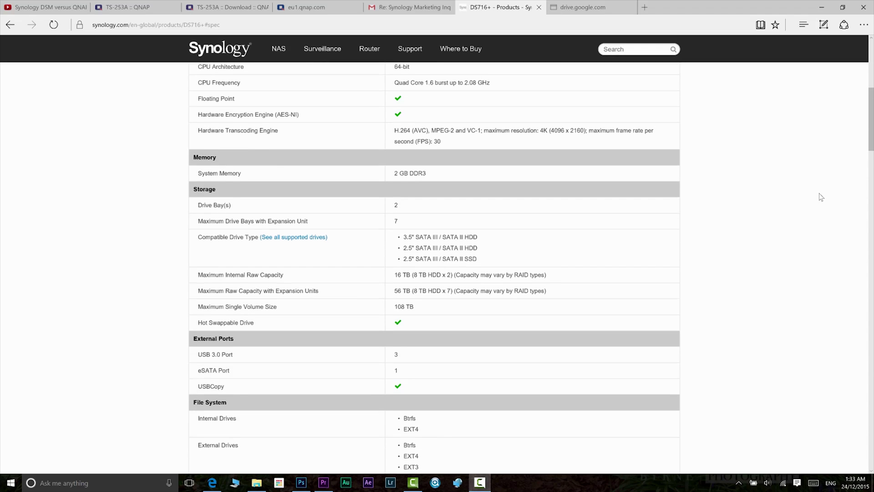
{"action": "scroll", "coordinate": [818, 193], "scroll_direction": "down", "scroll_amount": 2}
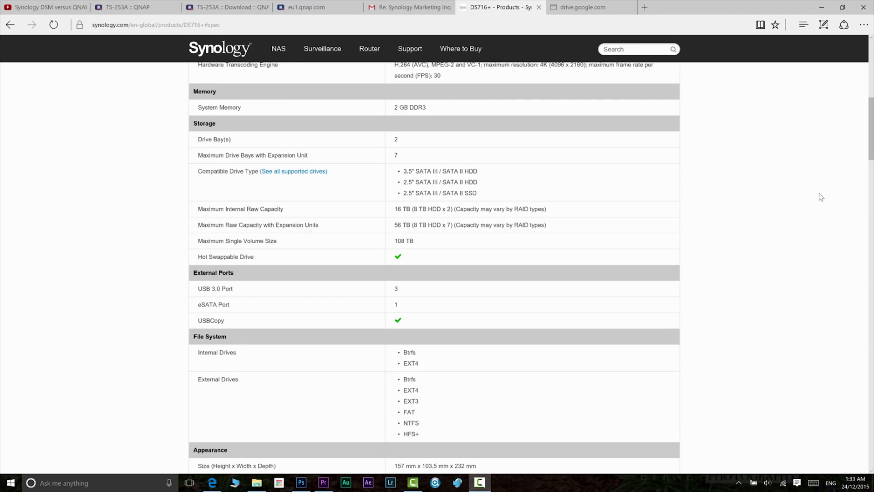
{"action": "scroll", "coordinate": [819, 193], "scroll_direction": "down", "scroll_amount": 2}
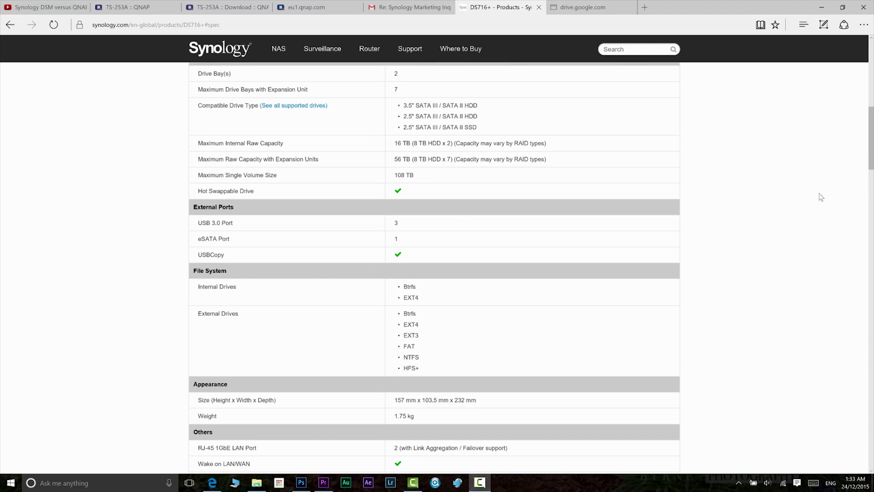
{"action": "scroll", "coordinate": [818, 193], "scroll_direction": "down", "scroll_amount": 2}
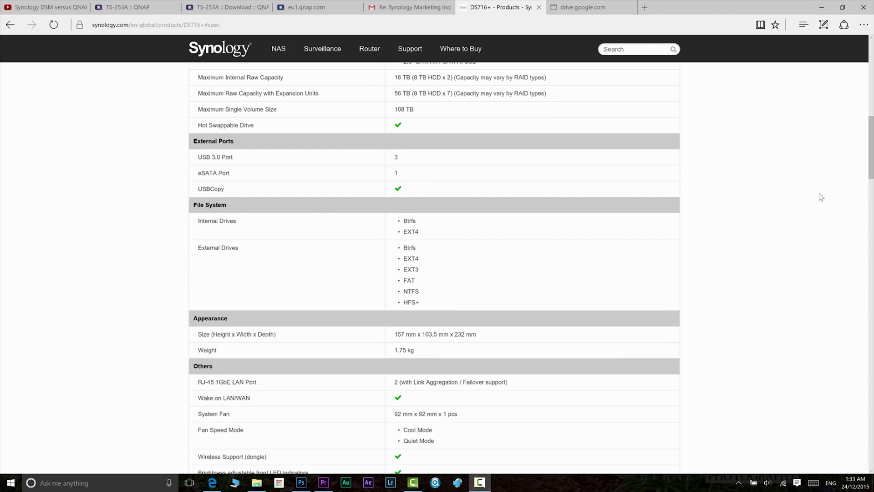
{"action": "scroll", "coordinate": [818, 193], "scroll_direction": "down", "scroll_amount": 2}
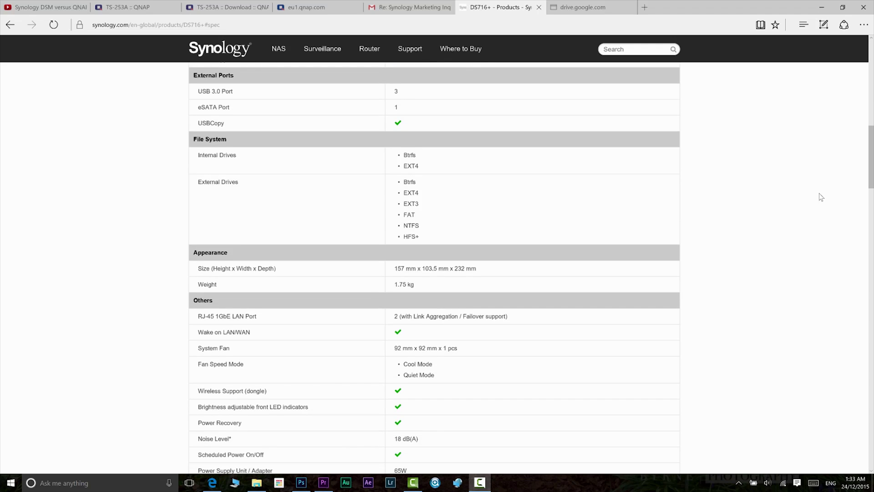
{"action": "scroll", "coordinate": [819, 193], "scroll_direction": "down", "scroll_amount": 2}
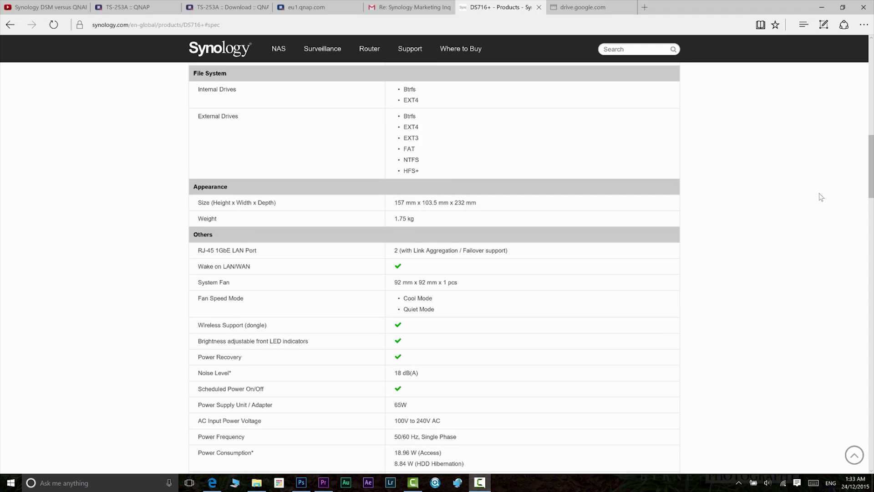
{"action": "scroll", "coordinate": [819, 193], "scroll_direction": "down", "scroll_amount": 2}
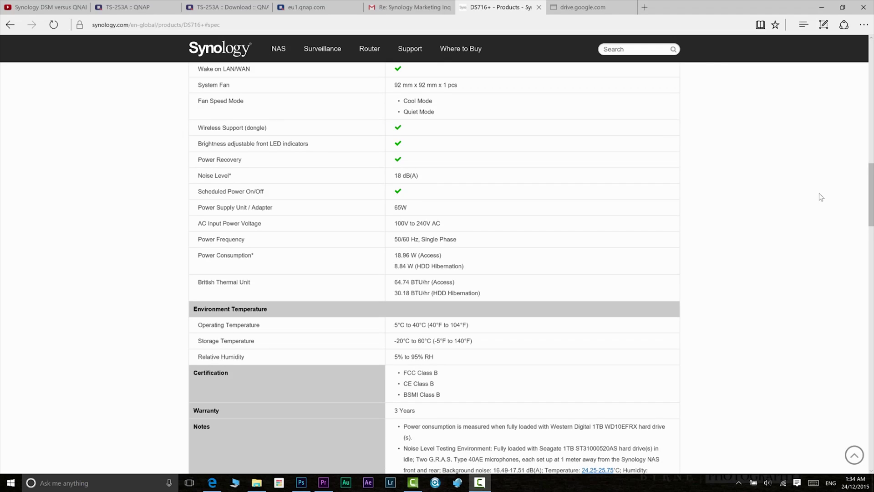
{"action": "scroll", "coordinate": [819, 193], "scroll_direction": "down", "scroll_amount": 1}
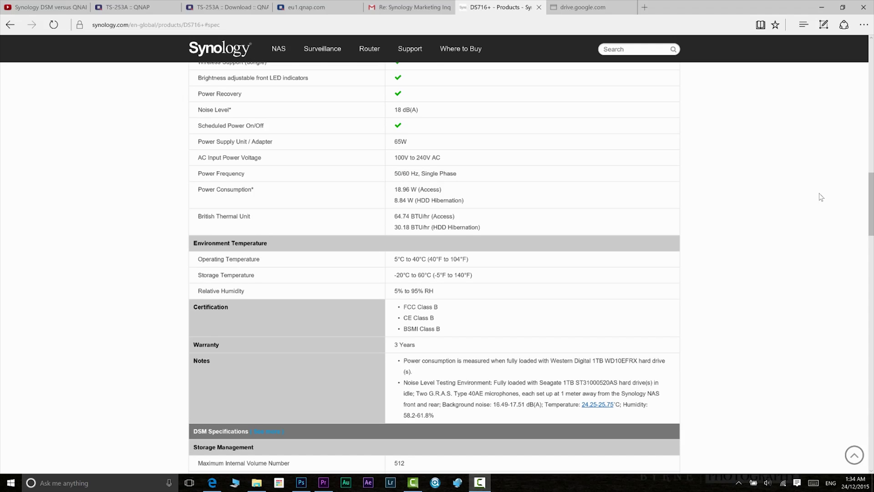
{"action": "scroll", "coordinate": [820, 195], "scroll_direction": "down", "scroll_amount": 1}
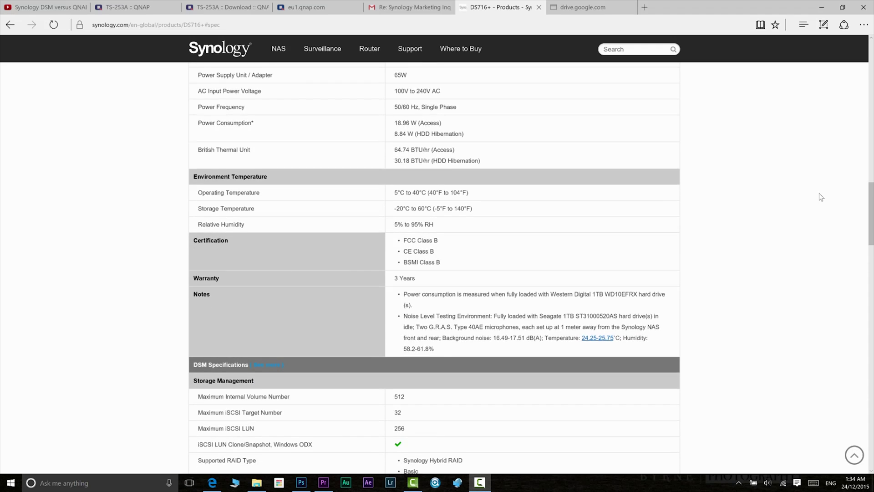
{"action": "scroll", "coordinate": [819, 193], "scroll_direction": "down", "scroll_amount": 1}
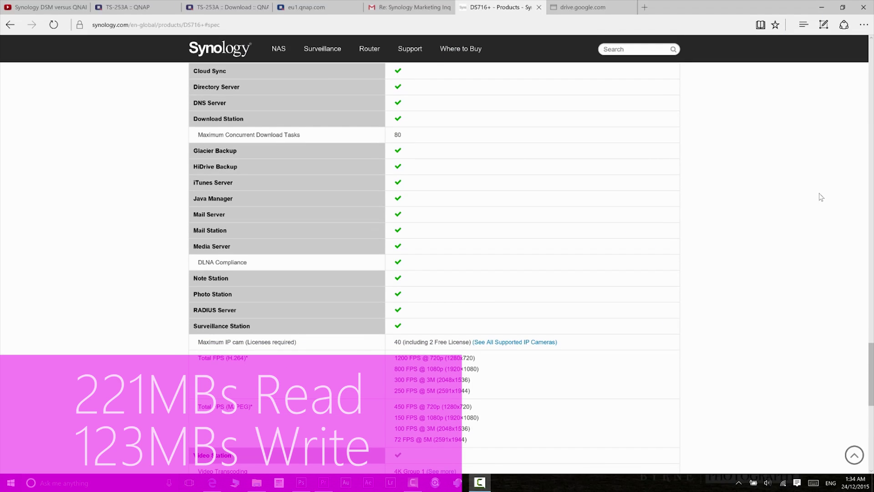
{"action": "scroll", "coordinate": [818, 193], "scroll_direction": "down", "scroll_amount": 1}
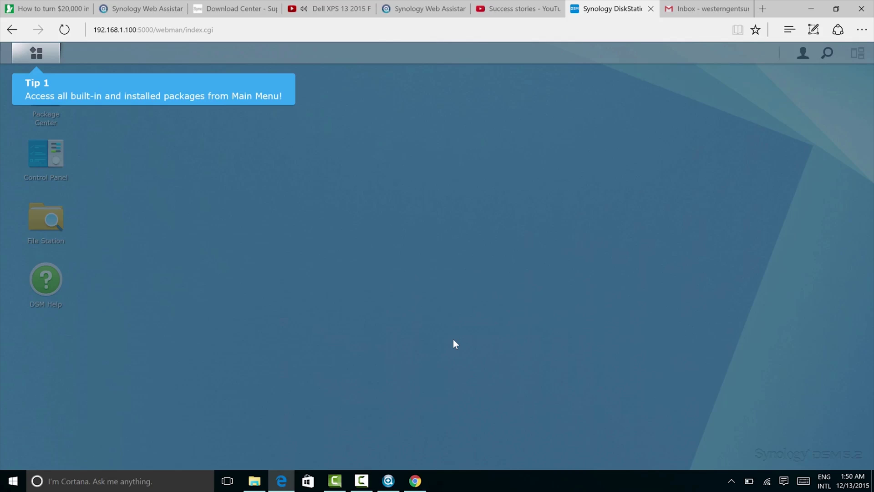
Dismiss welcome Tips 1–3 and check System Health's port choices, keeping LAN 1.
{"action": "left_click", "coordinate": [42, 53]}
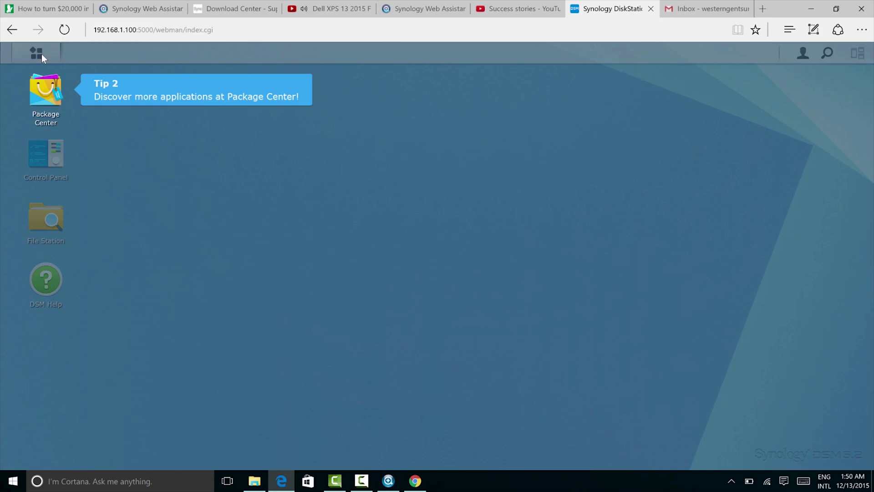
{"action": "left_click", "coordinate": [58, 86]}
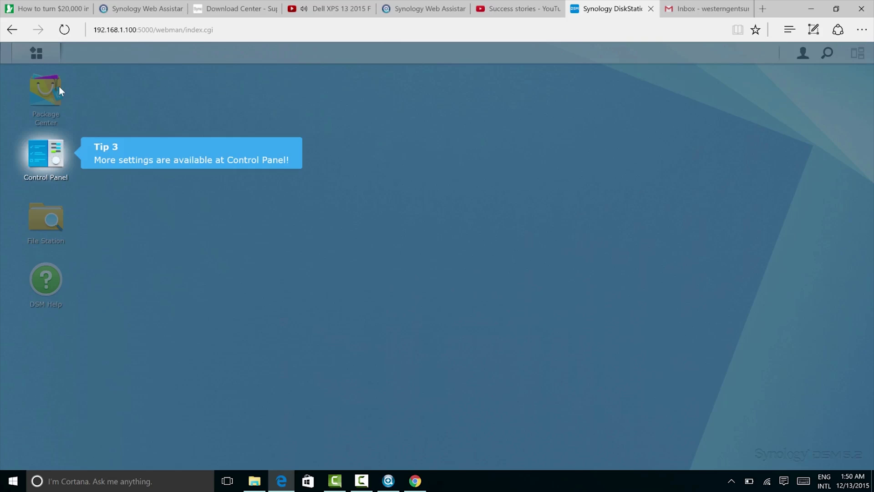
{"action": "left_click", "coordinate": [51, 157]}
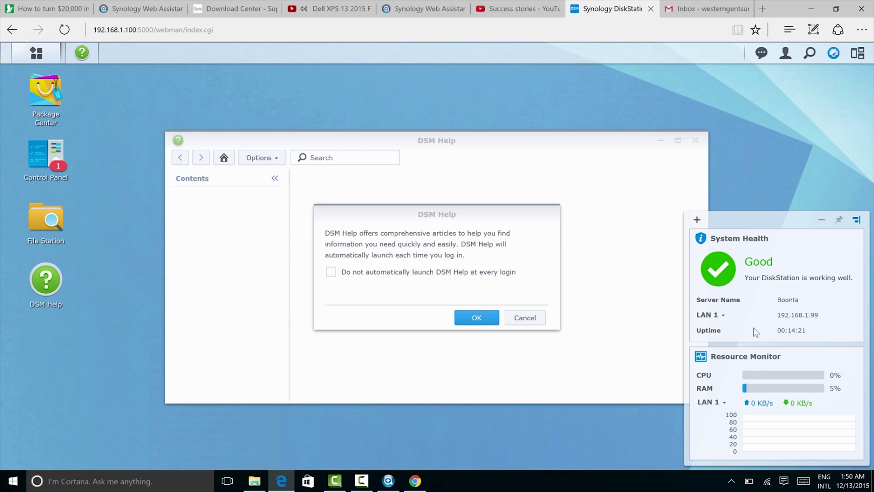
{"action": "left_click", "coordinate": [723, 319]}
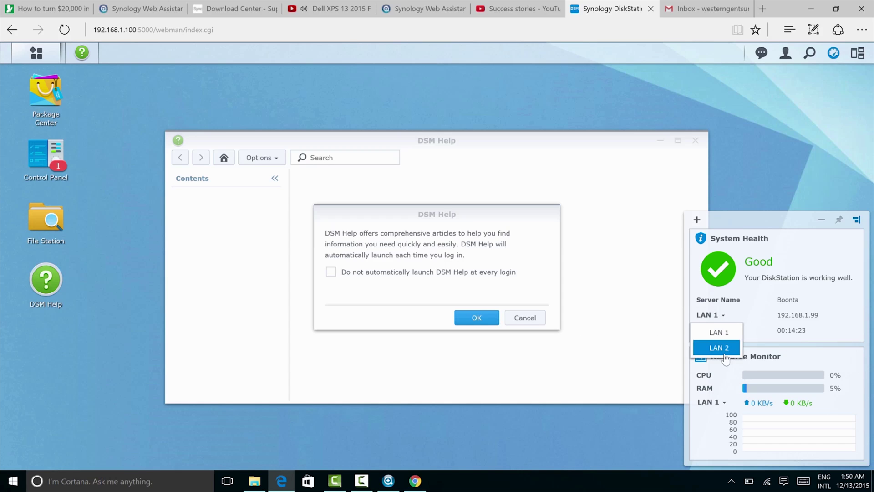
{"action": "left_click", "coordinate": [758, 327]}
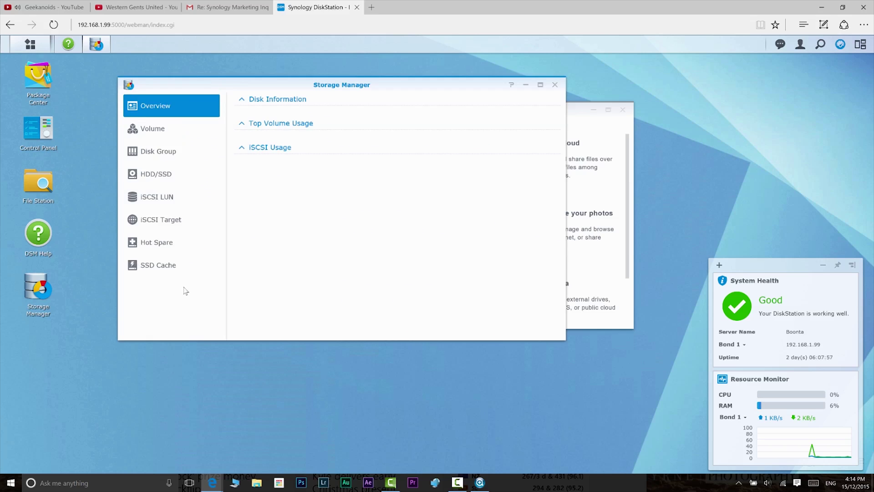
Open Storage Manager's Volume section to check the NAS storage volumes.
{"action": "left_click", "coordinate": [158, 132]}
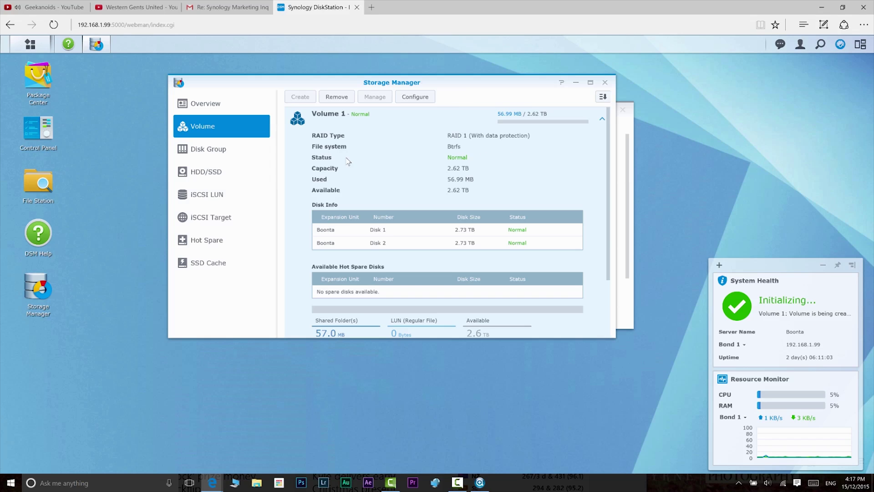
Install Media Server, Video, Photo, Audio and Download Station from Package Center's Multimedia category.
{"action": "left_click", "coordinate": [38, 87]}
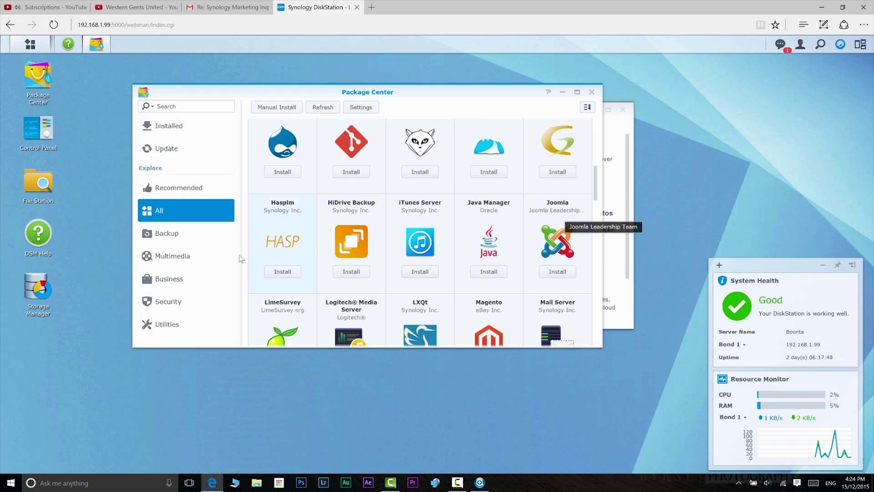
{"action": "left_click", "coordinate": [172, 256]}
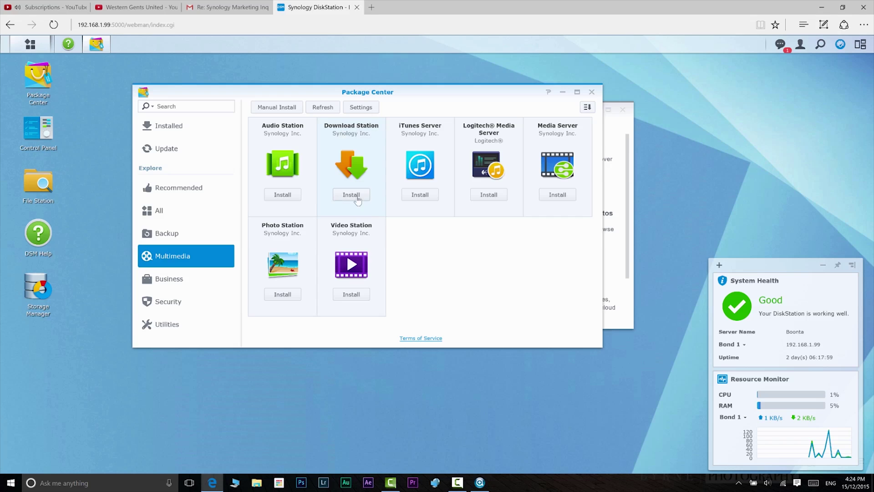
{"action": "left_click", "coordinate": [560, 195]}
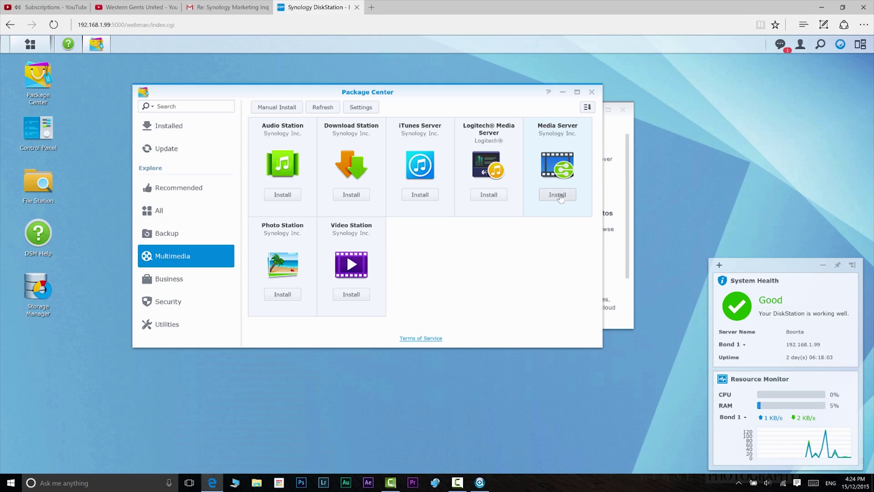
{"action": "left_click", "coordinate": [355, 295]}
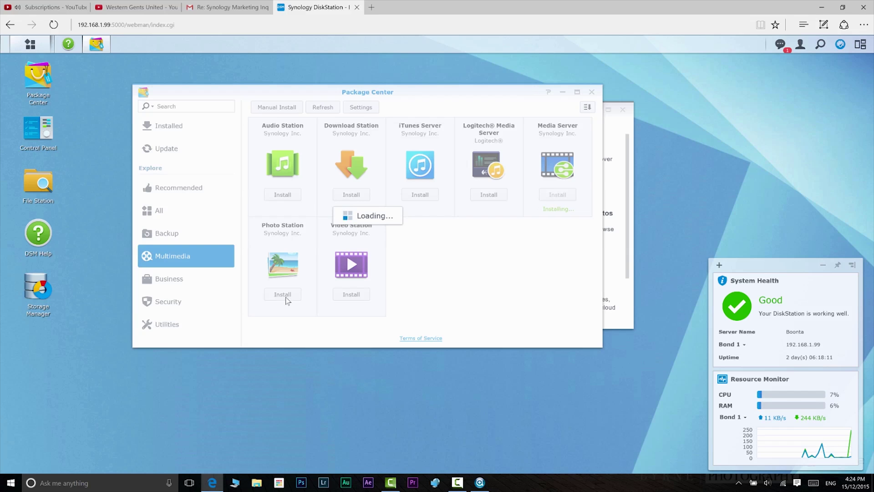
{"action": "left_click", "coordinate": [284, 295]}
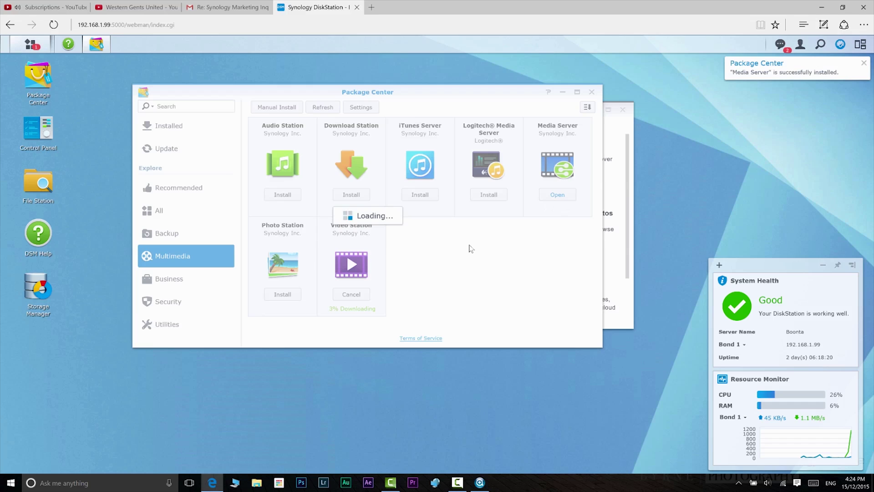
{"action": "left_click", "coordinate": [286, 197]}
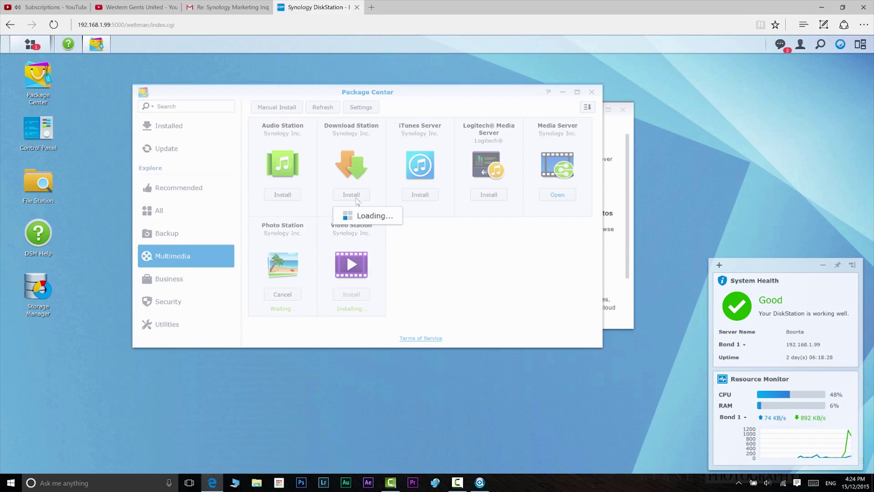
{"action": "left_click", "coordinate": [357, 196]}
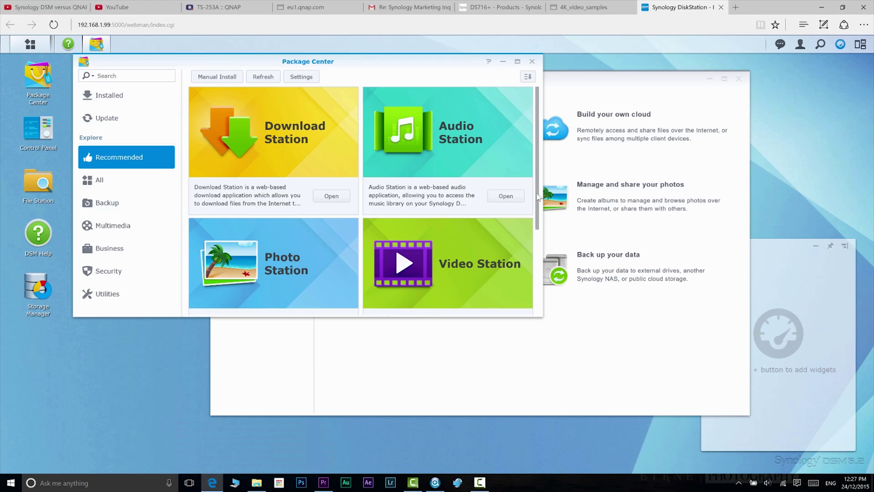
Maximize Package Center and switch from recommended tiles to the All packages list.
{"action": "left_click_drag", "start_coordinate": [539, 196], "coordinate": [540, 276]}
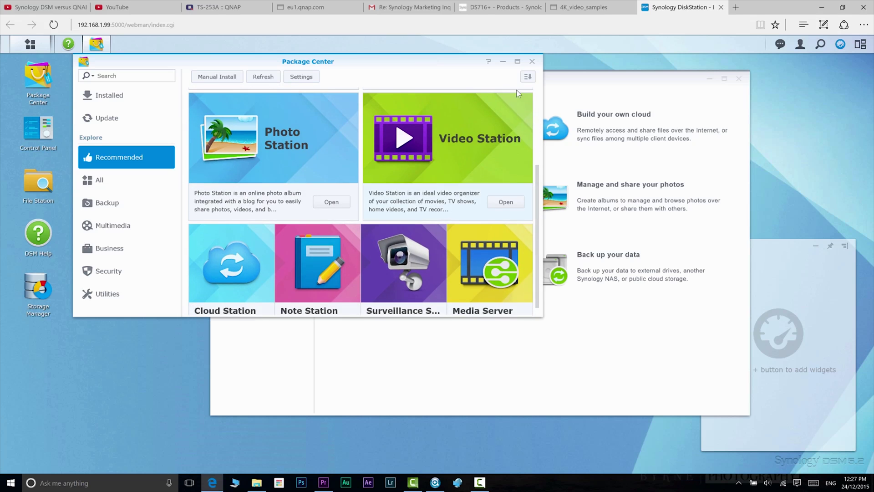
{"action": "left_click", "coordinate": [518, 61]}
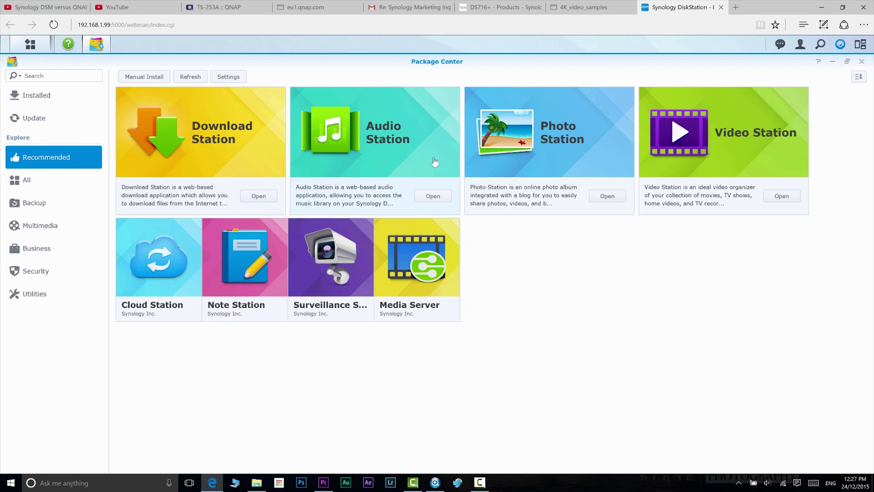
{"action": "mouse_move", "coordinate": [416, 292]}
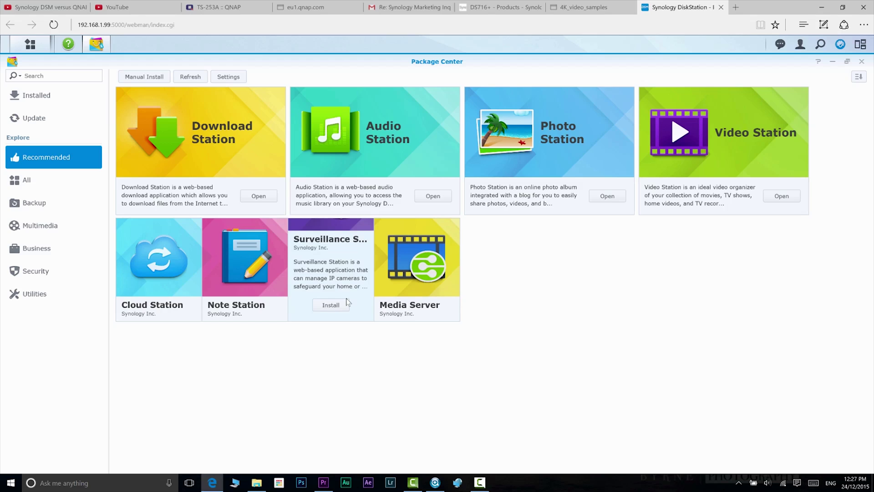
{"action": "mouse_move", "coordinate": [136, 289]}
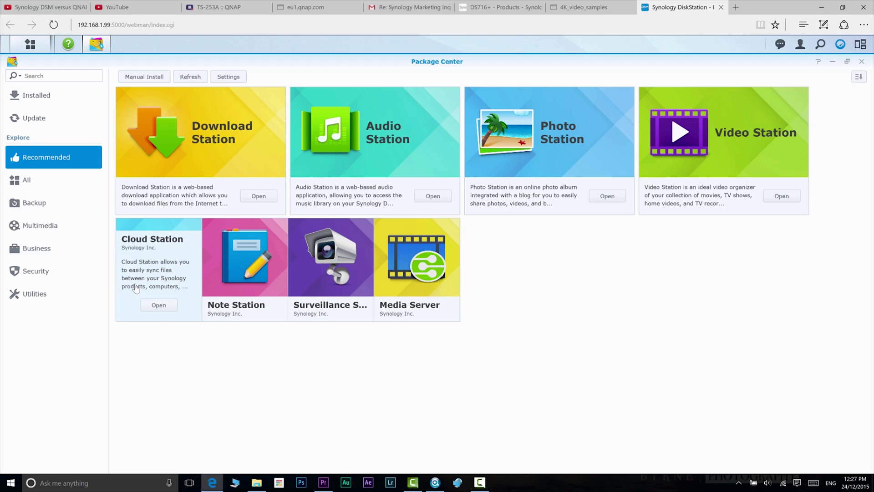
{"action": "mouse_move", "coordinate": [243, 296]}
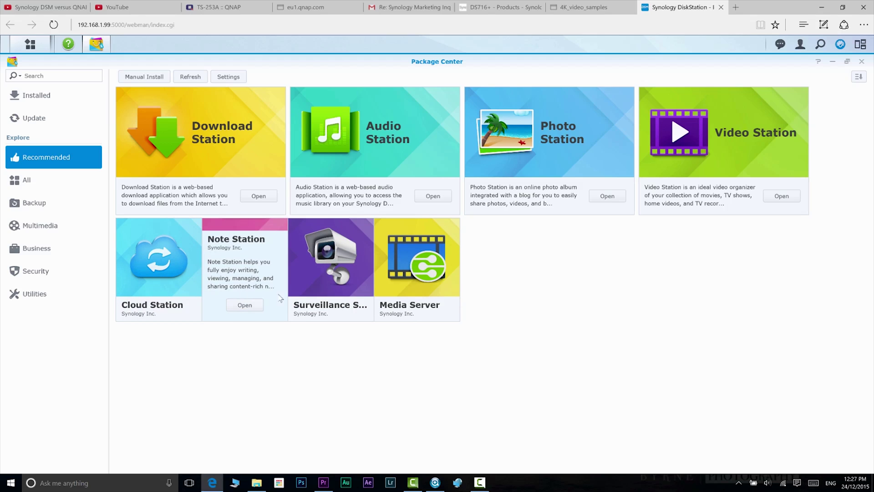
{"action": "mouse_move", "coordinate": [309, 300]}
{"action": "mouse_move", "coordinate": [389, 298]}
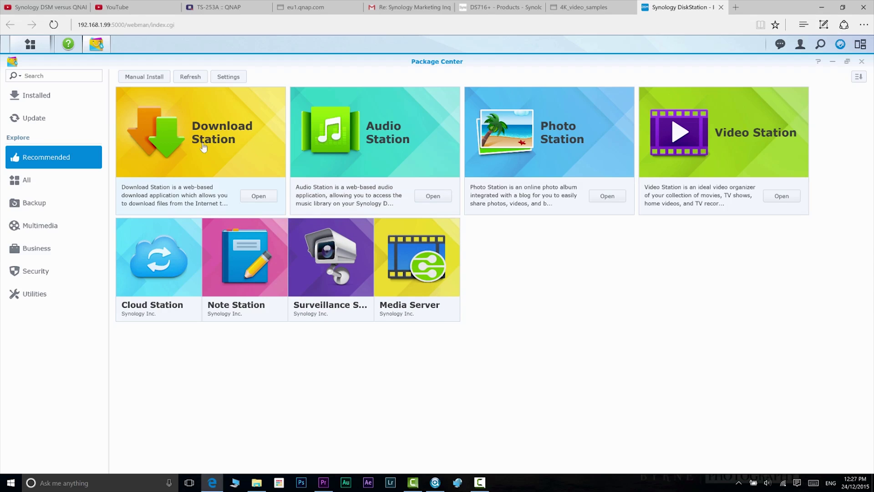
{"action": "left_click", "coordinate": [32, 179]}
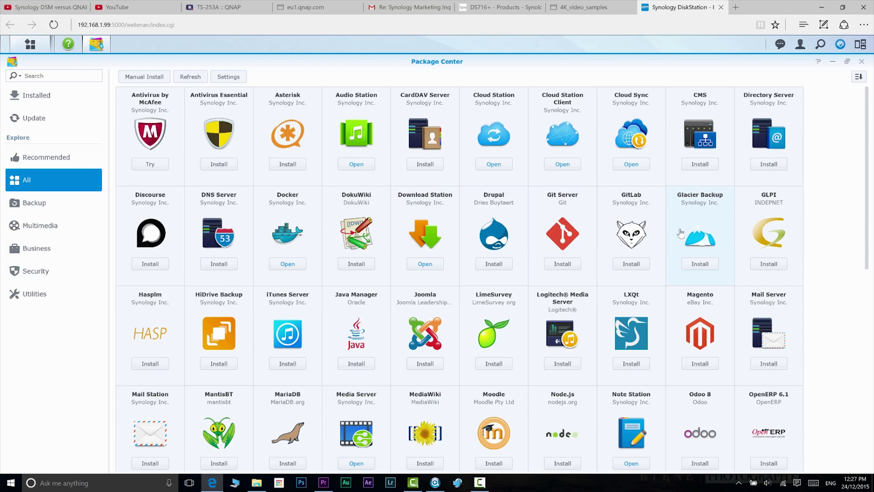
{"action": "scroll", "coordinate": [681, 233], "scroll_direction": "down", "scroll_amount": 2}
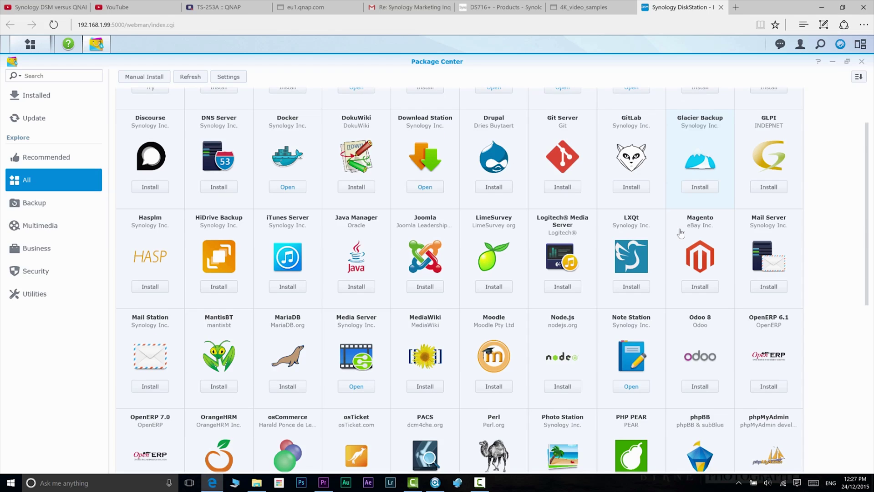
{"action": "scroll", "coordinate": [681, 233], "scroll_direction": "down", "scroll_amount": 2}
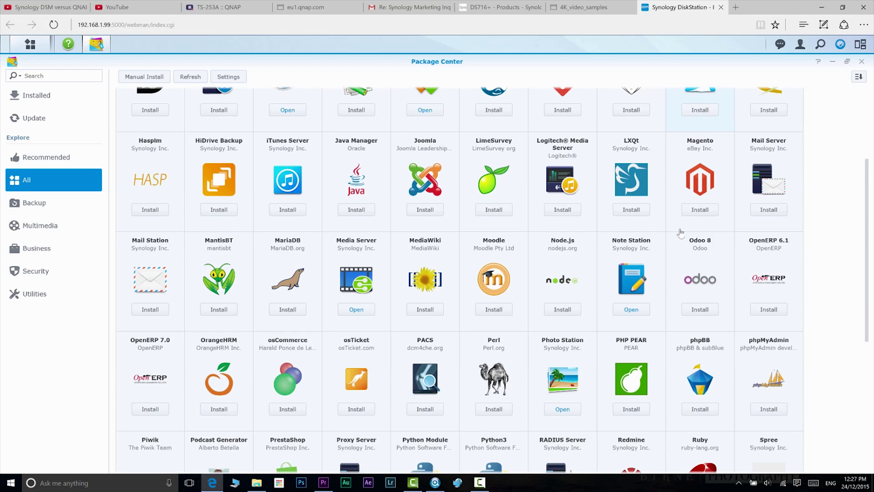
{"action": "scroll", "coordinate": [681, 234], "scroll_direction": "down", "scroll_amount": 4}
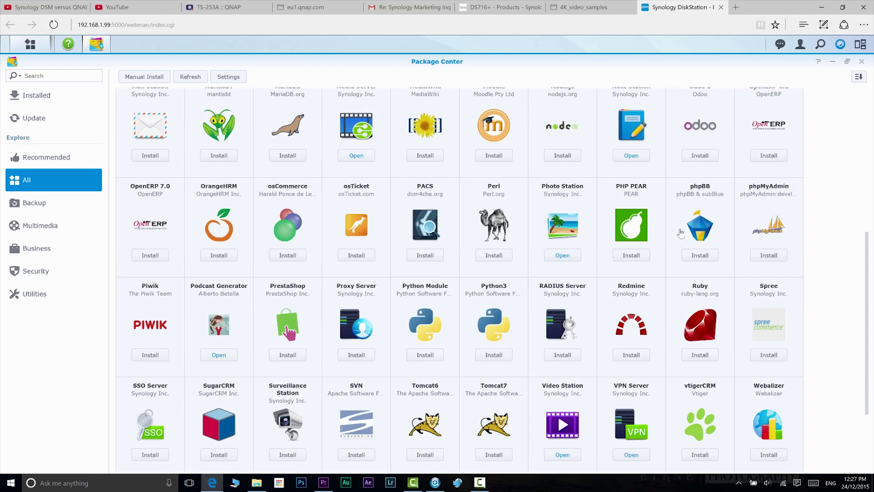
{"action": "scroll", "coordinate": [680, 233], "scroll_direction": "down", "scroll_amount": 2}
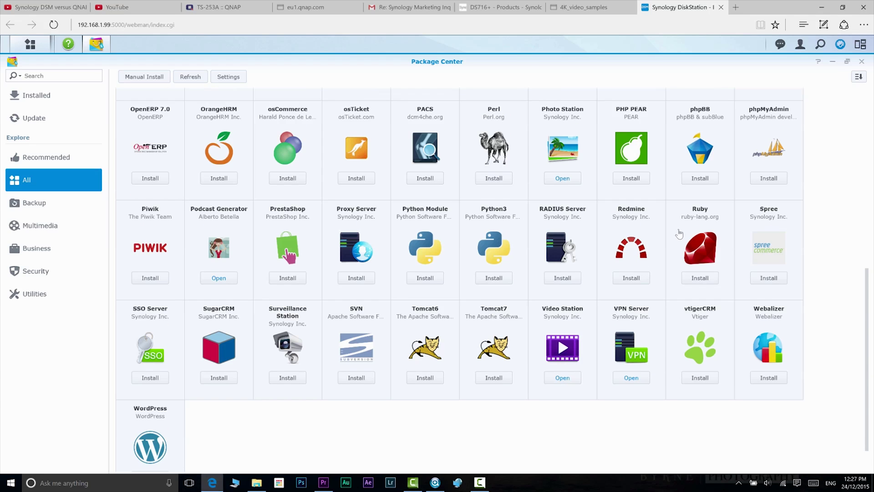
{"action": "scroll", "coordinate": [658, 255], "scroll_direction": "down", "scroll_amount": 2}
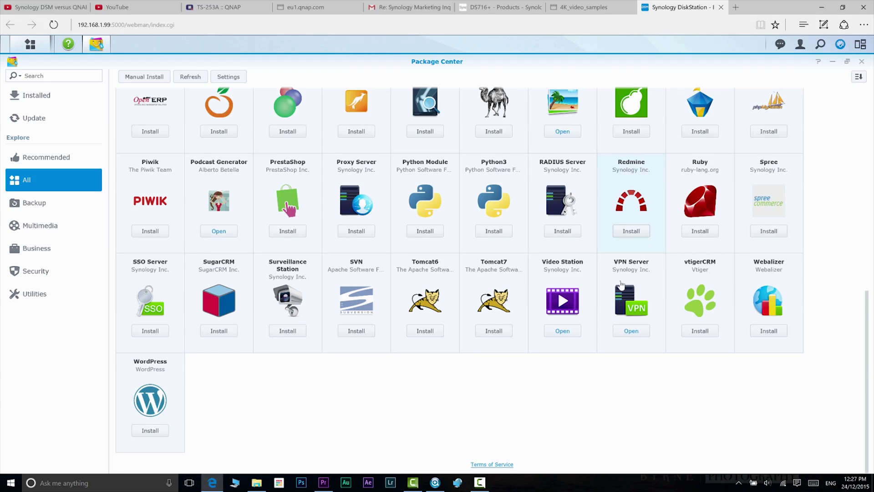
{"action": "scroll", "coordinate": [621, 285], "scroll_direction": "up", "scroll_amount": 2}
{"action": "scroll", "coordinate": [621, 284], "scroll_direction": "up", "scroll_amount": 2}
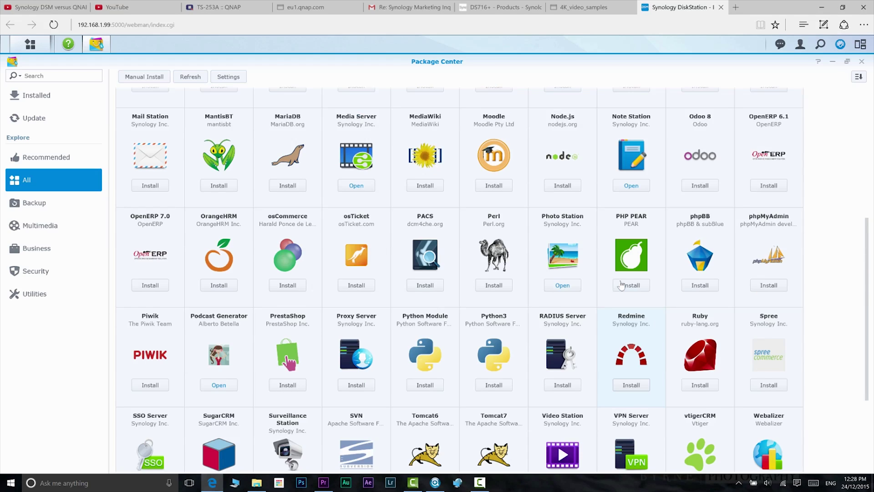
{"action": "scroll", "coordinate": [622, 285], "scroll_direction": "up", "scroll_amount": 6}
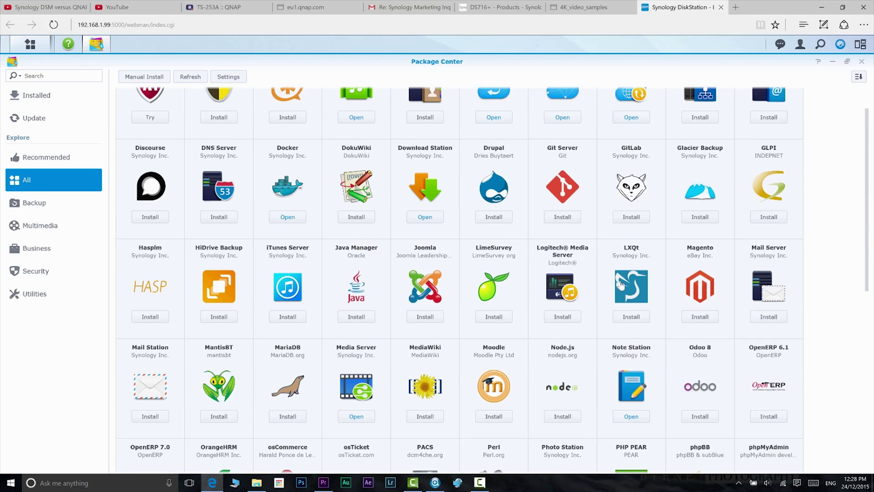
{"action": "scroll", "coordinate": [621, 284], "scroll_direction": "up", "scroll_amount": 1}
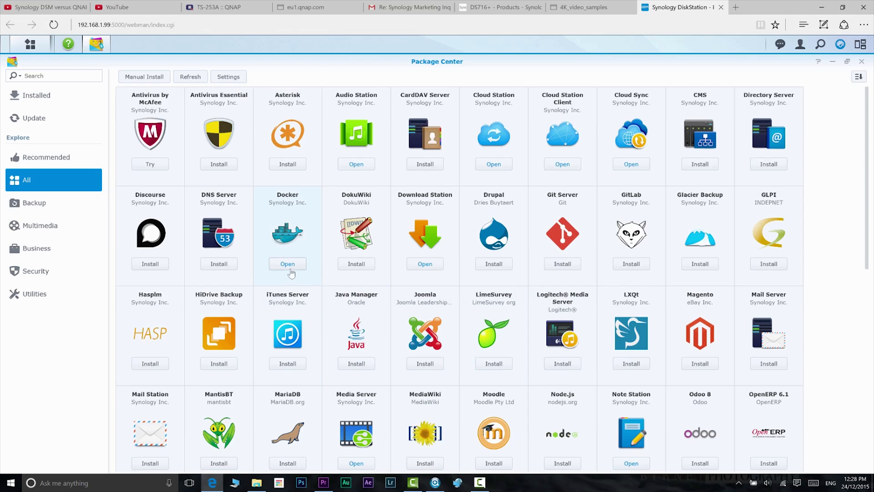
{"action": "left_click", "coordinate": [290, 266]}
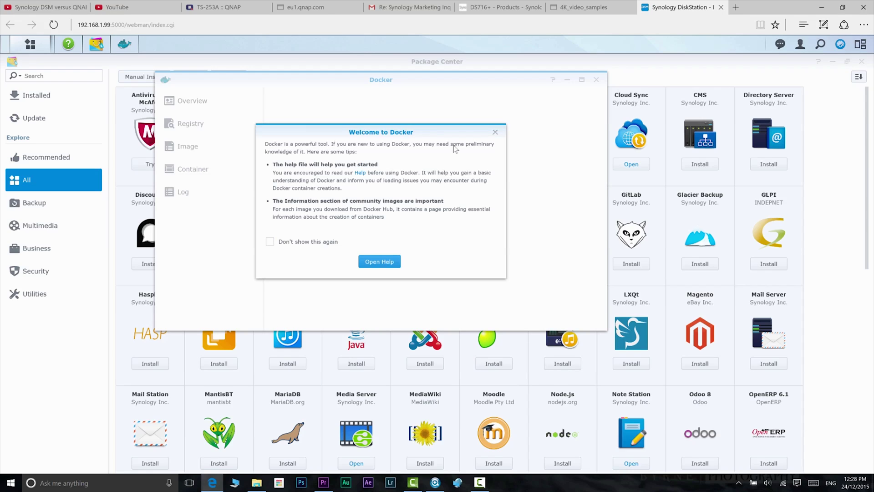
{"action": "left_click", "coordinate": [495, 133]}
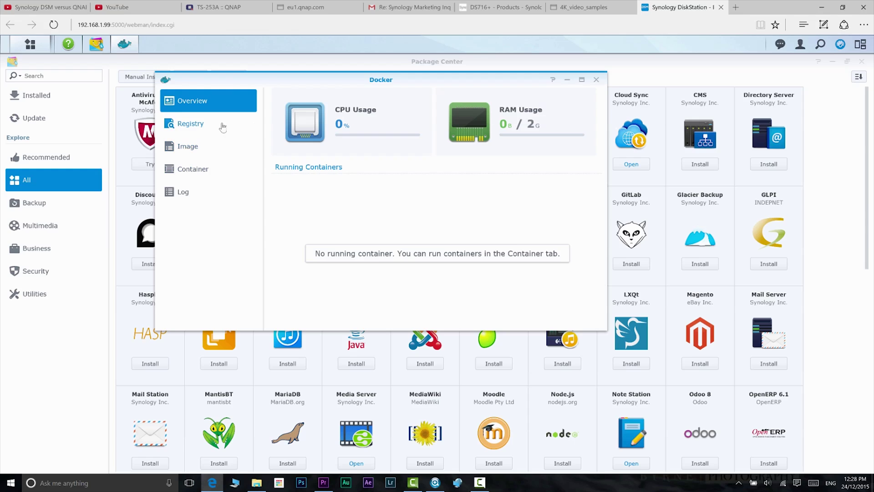
{"action": "left_click", "coordinate": [596, 80]}
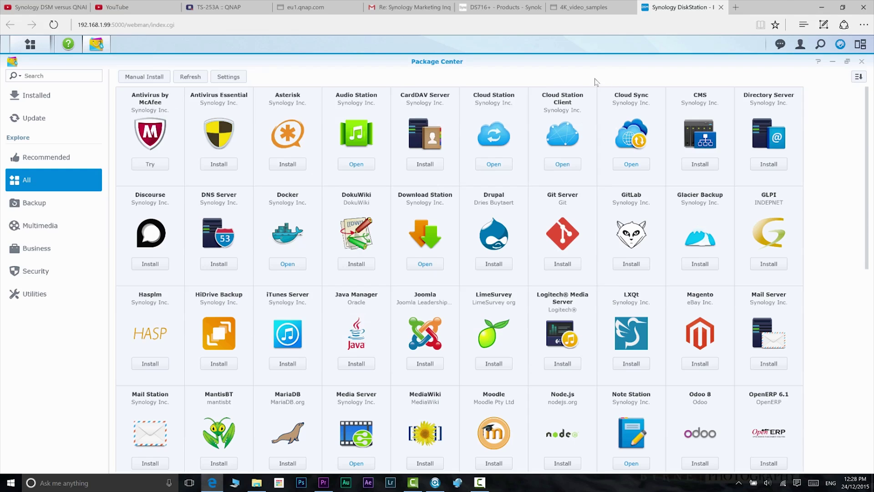